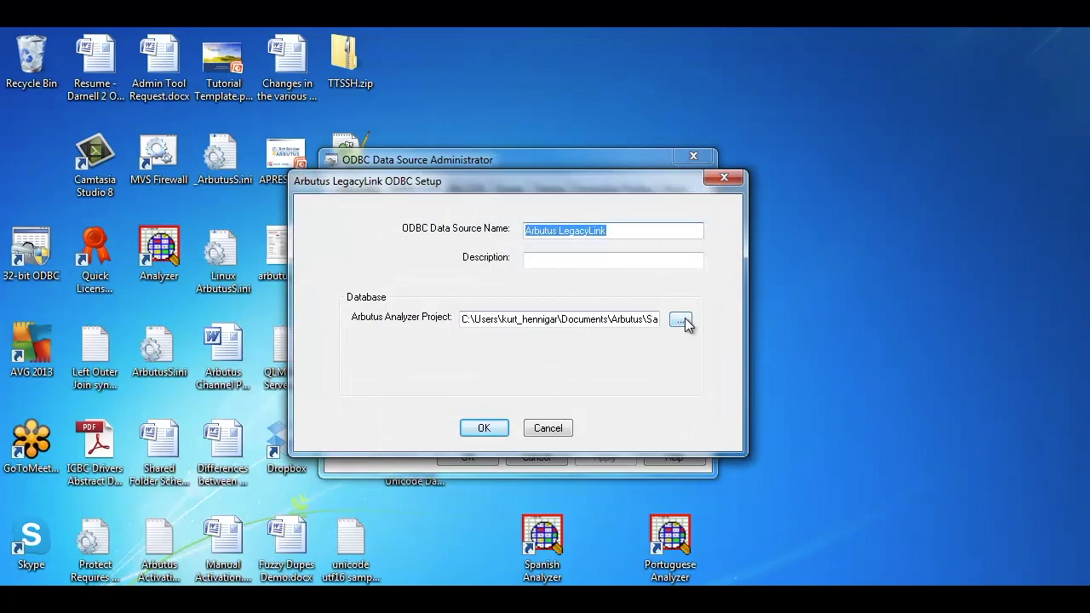
Check which Analyzer project file the Arbutus LegacyLink ODBC data source can use, and close the ODBC setup unchanged
click(682, 320)
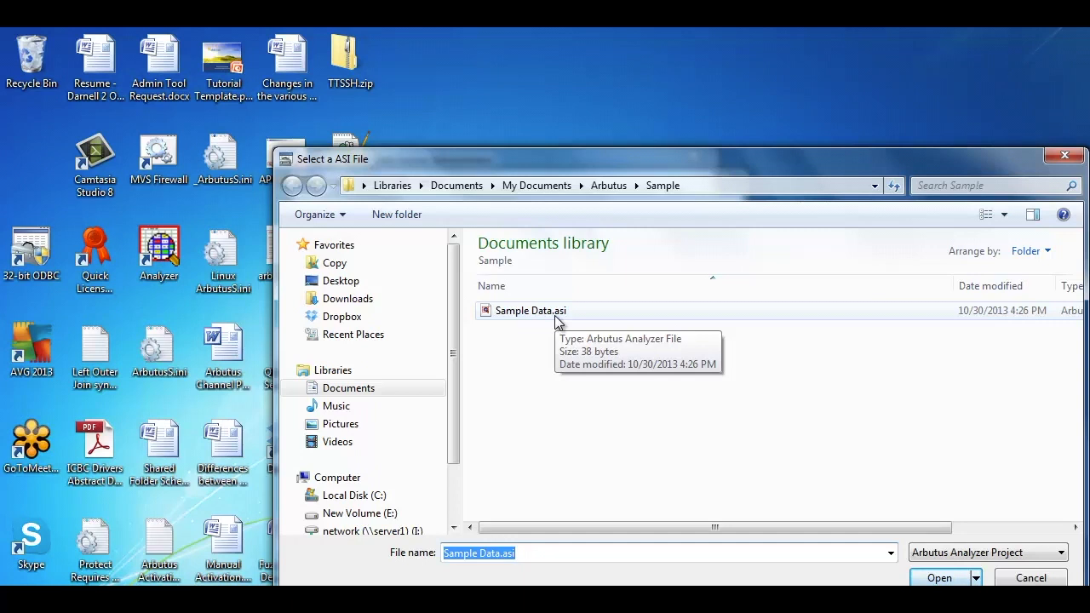
click(1031, 578)
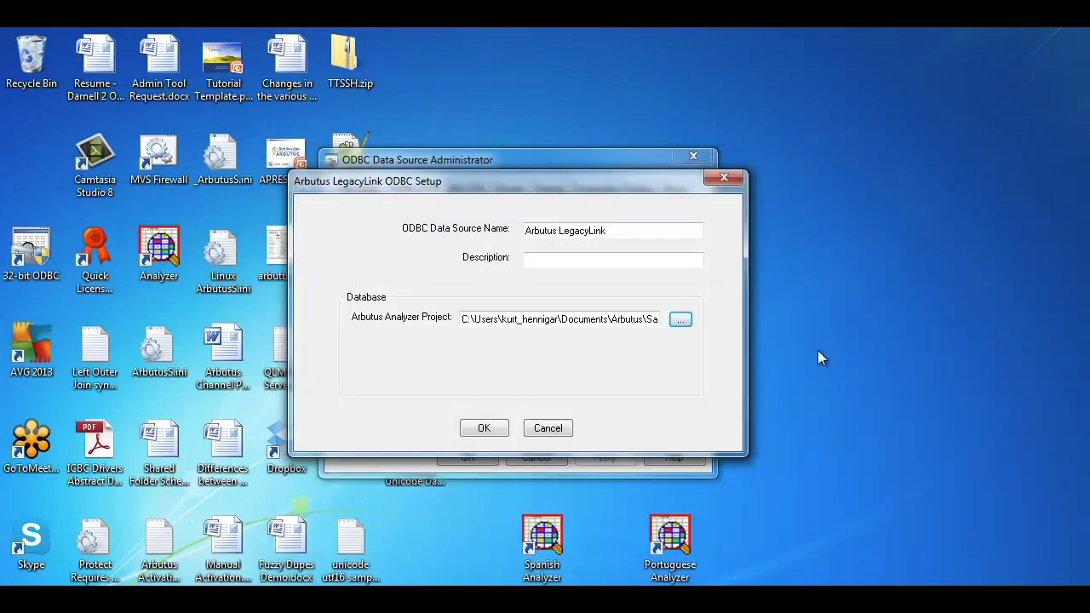
click(709, 174)
click(693, 157)
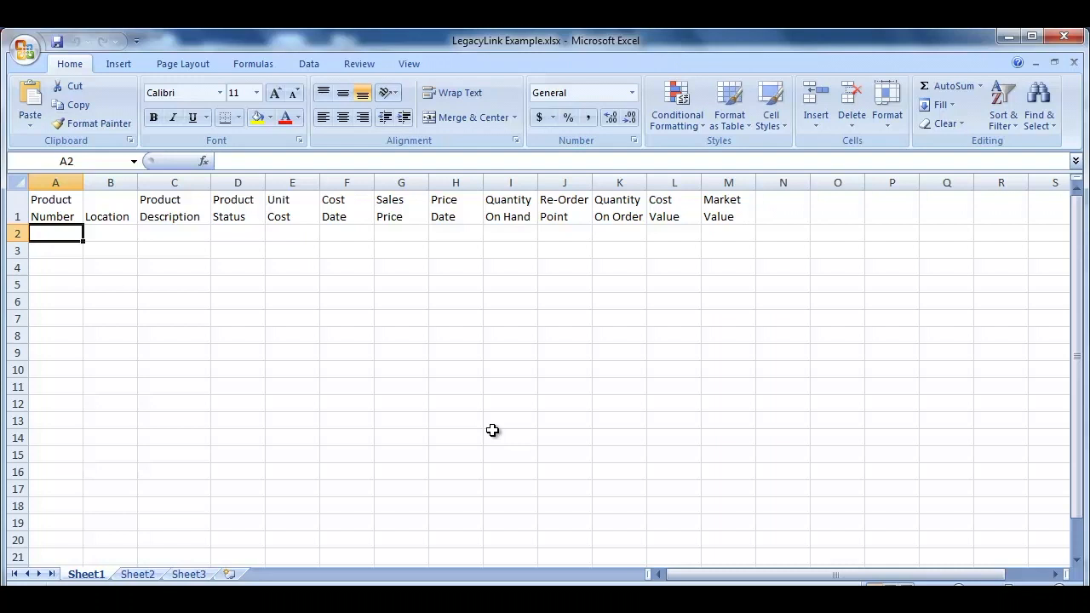
Start a Microsoft Query import into the worksheet from the Arbutus LegacyLink data source
click(311, 64)
click(164, 117)
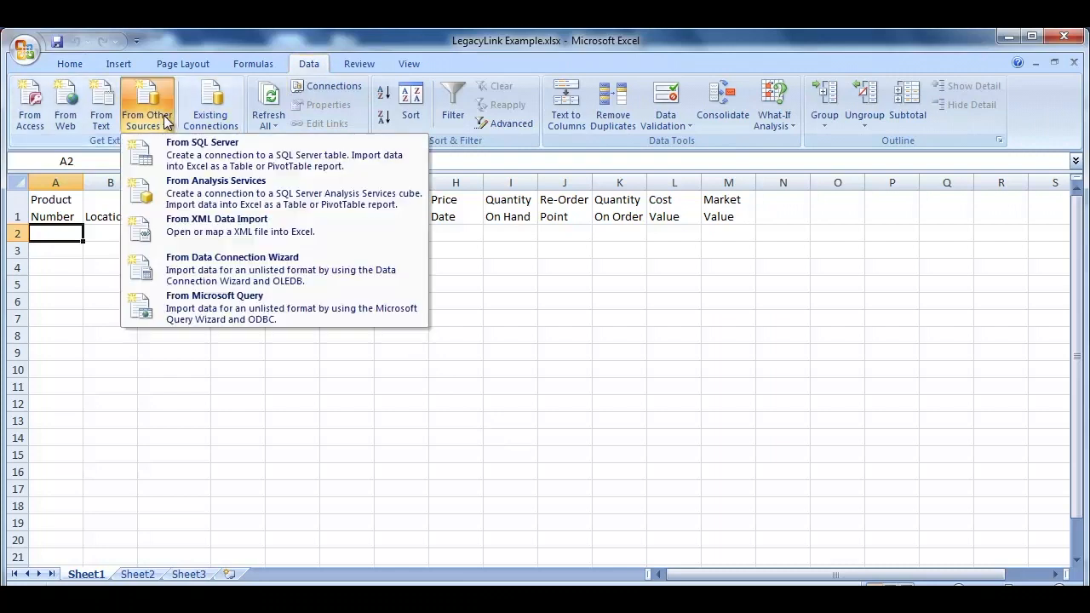
click(321, 310)
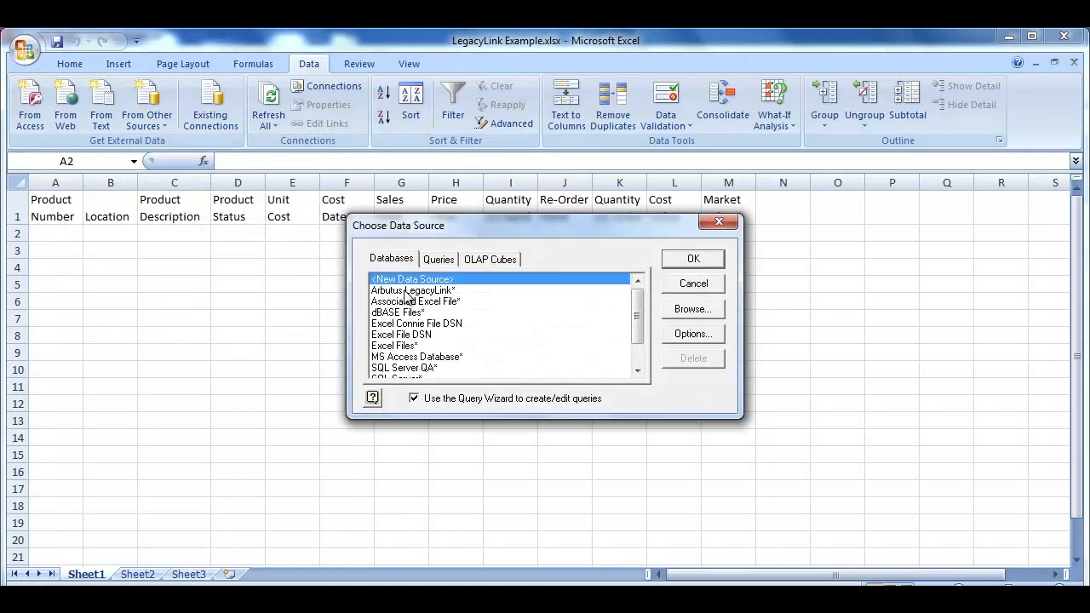
click(409, 291)
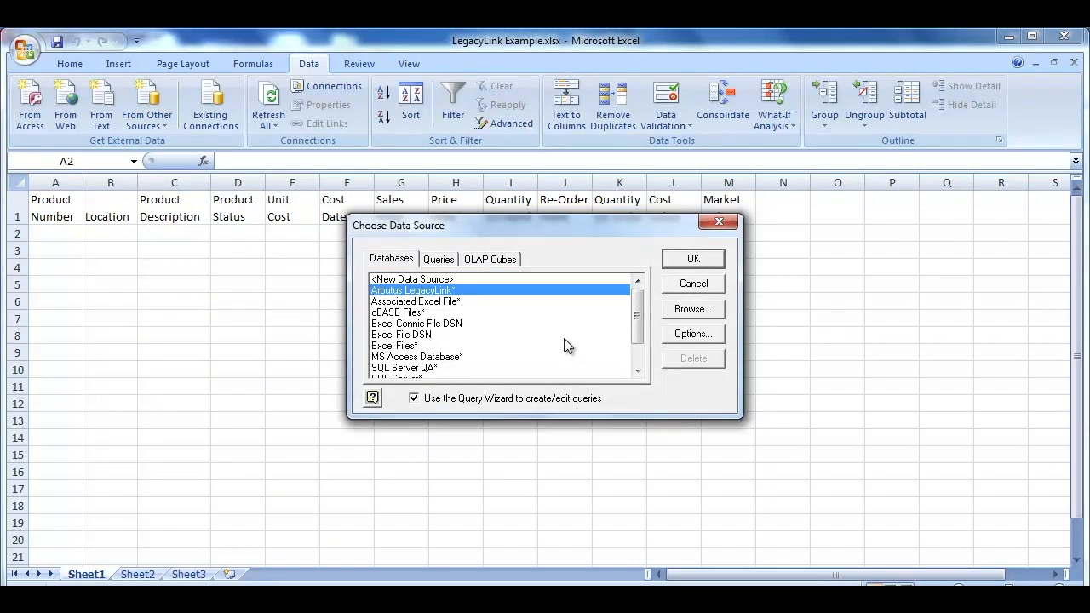
click(693, 258)
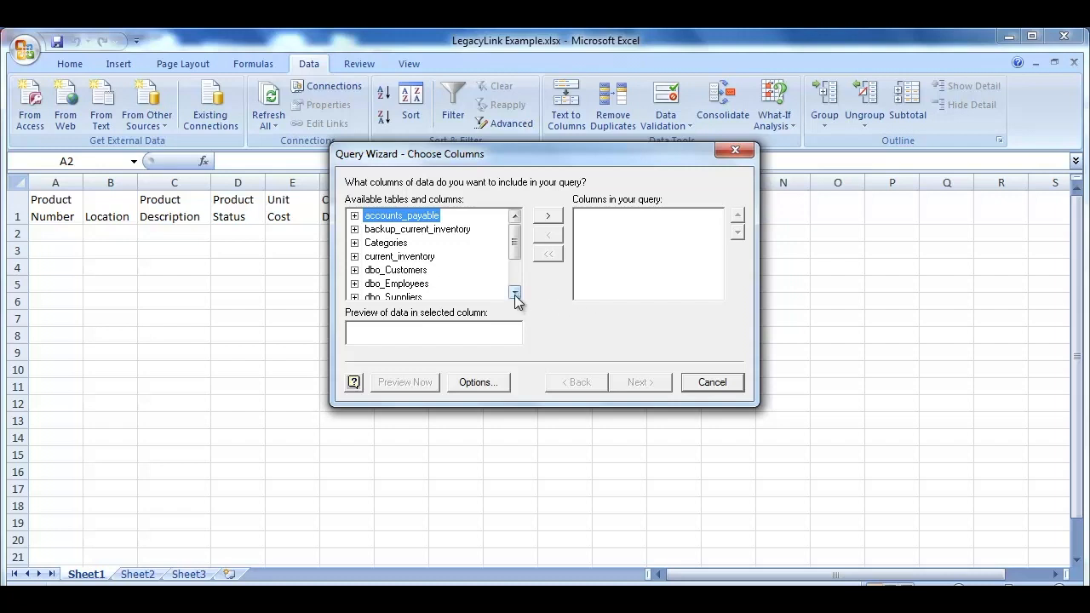
Import all columns of current_inventory without filtering or sorting, as a table in the existing worksheet at cell A2
click(434, 258)
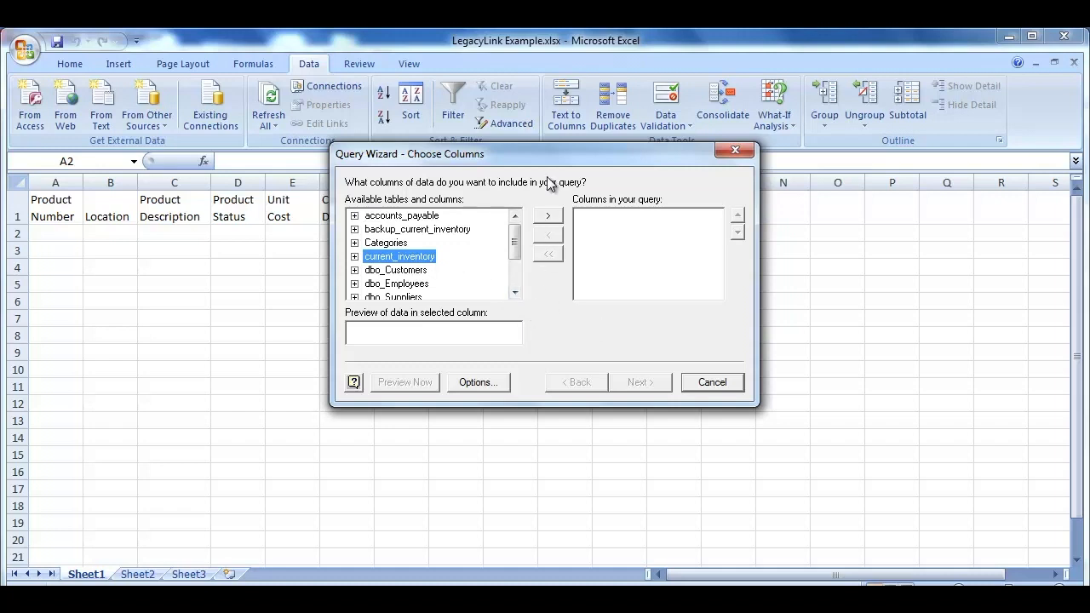
click(548, 218)
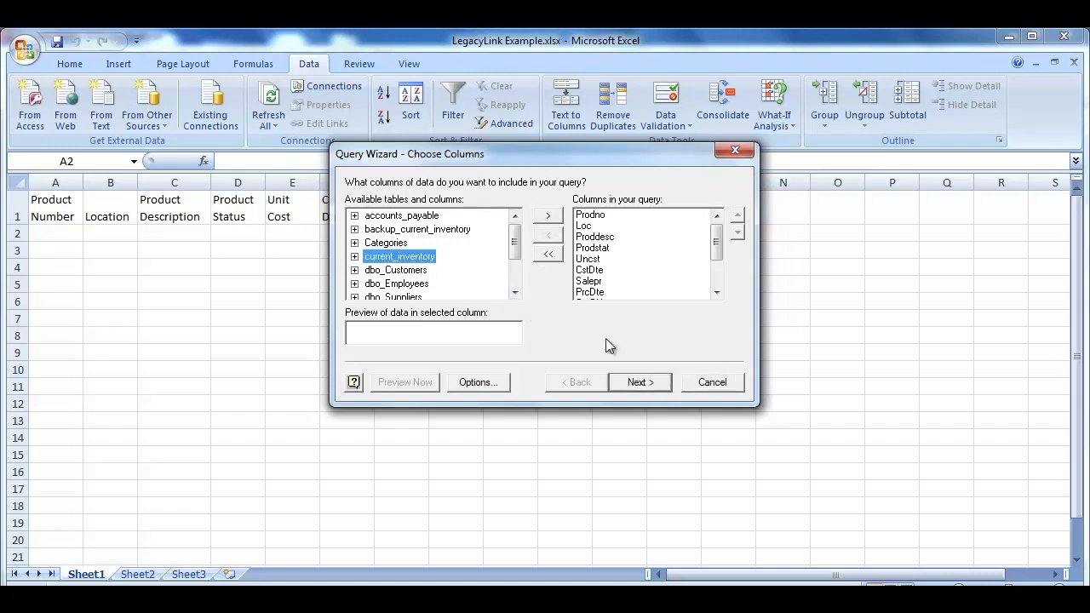
click(640, 383)
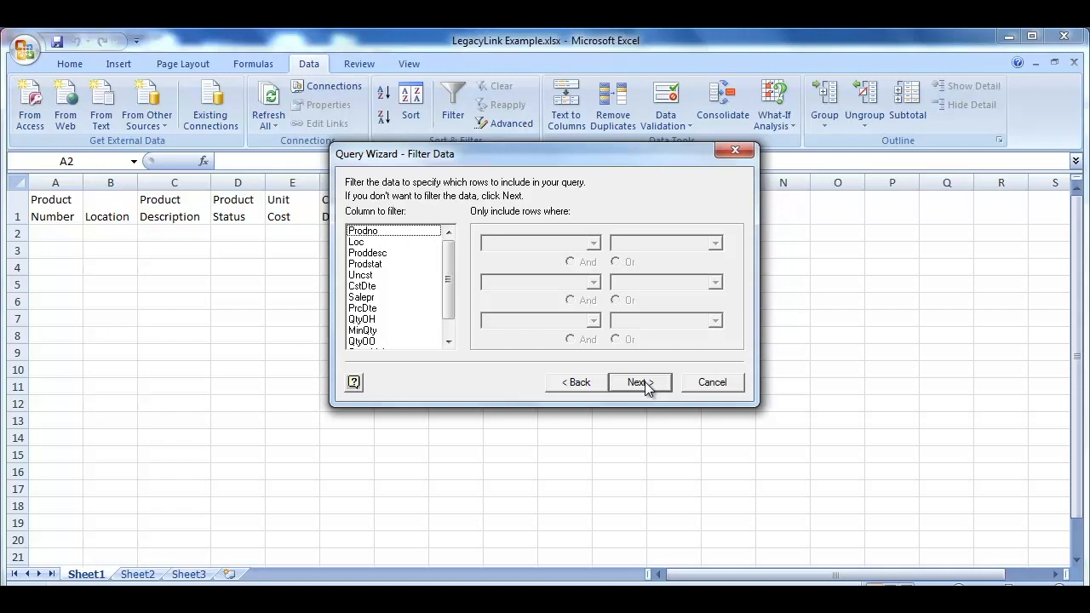
click(645, 385)
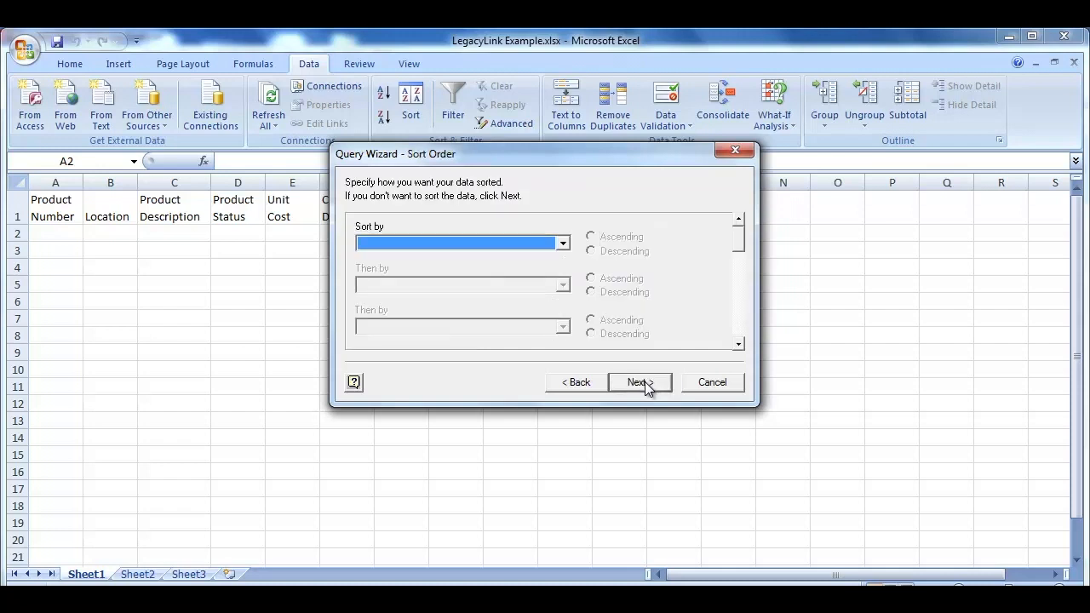
click(646, 384)
click(645, 385)
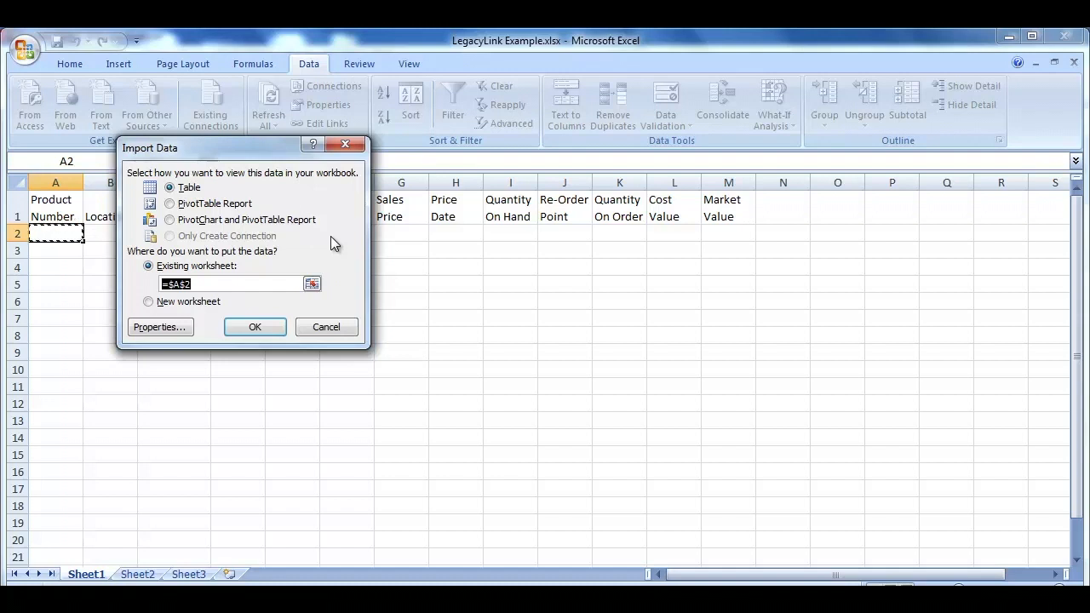
click(255, 329)
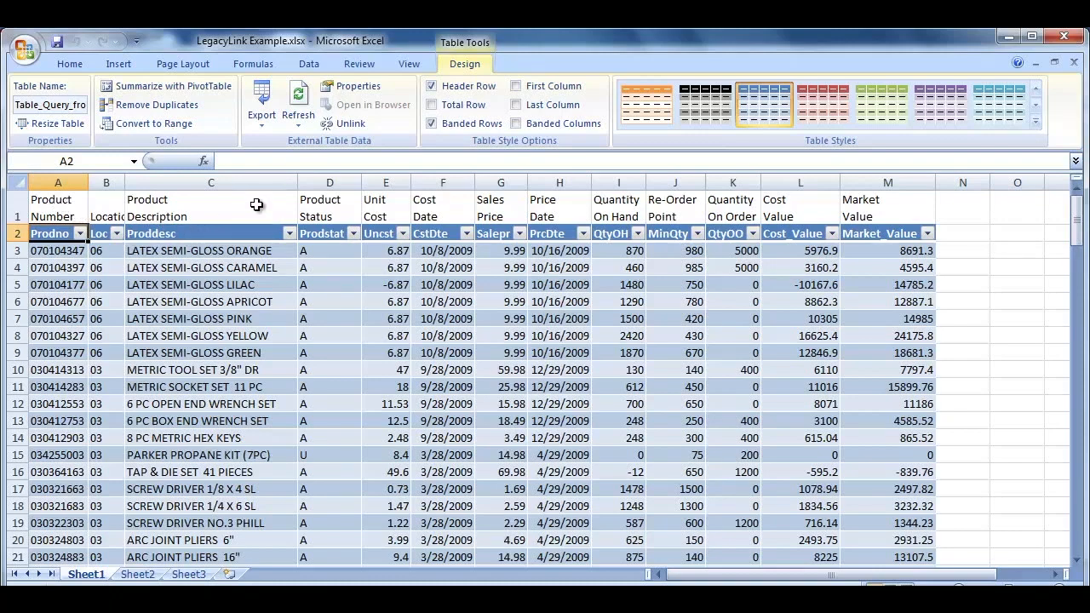
Remove the imported table's header row together with the blank row 2, and fit the Location column's width to its contents
click(432, 87)
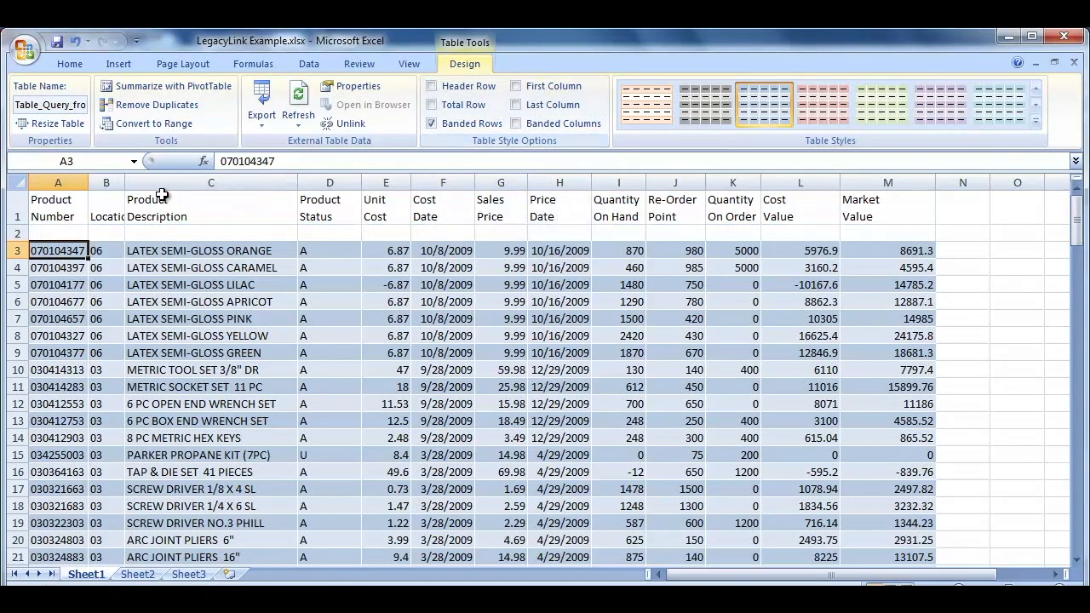
click(17, 234)
right_click(17, 234)
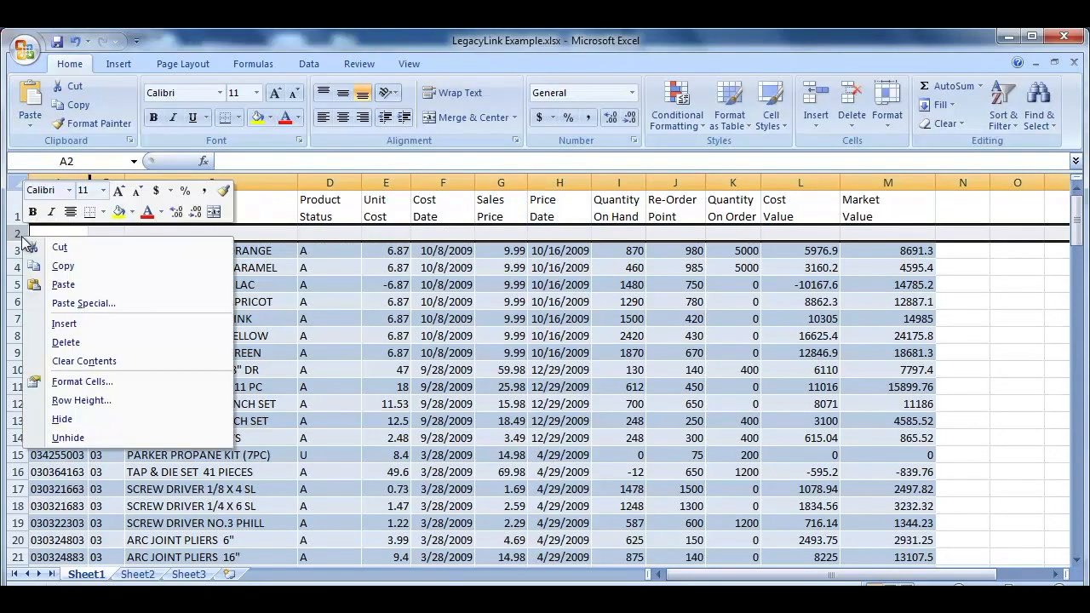
click(68, 343)
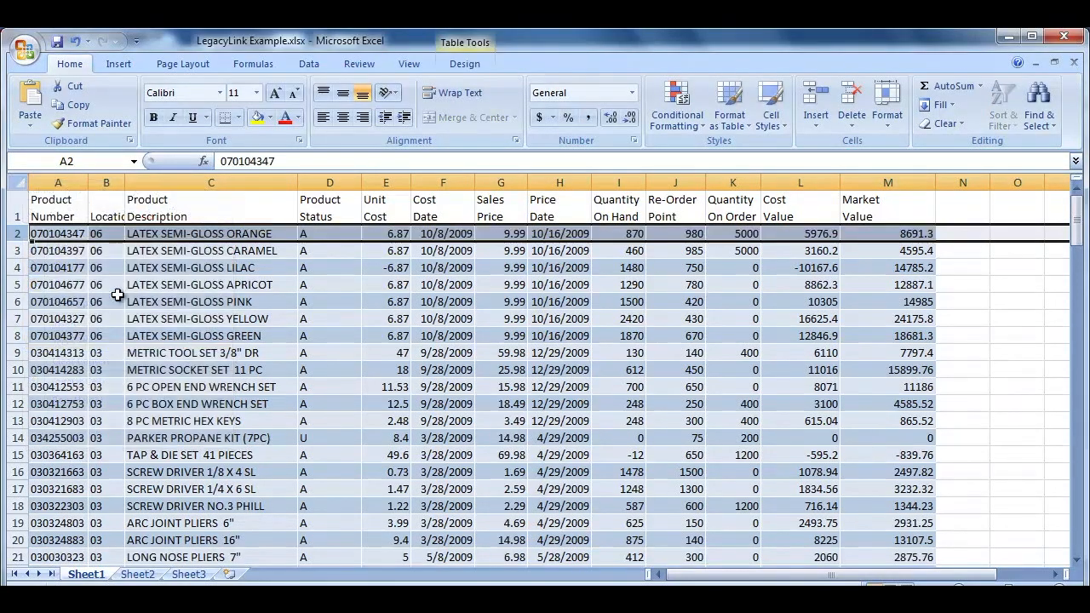
double_click(125, 182)
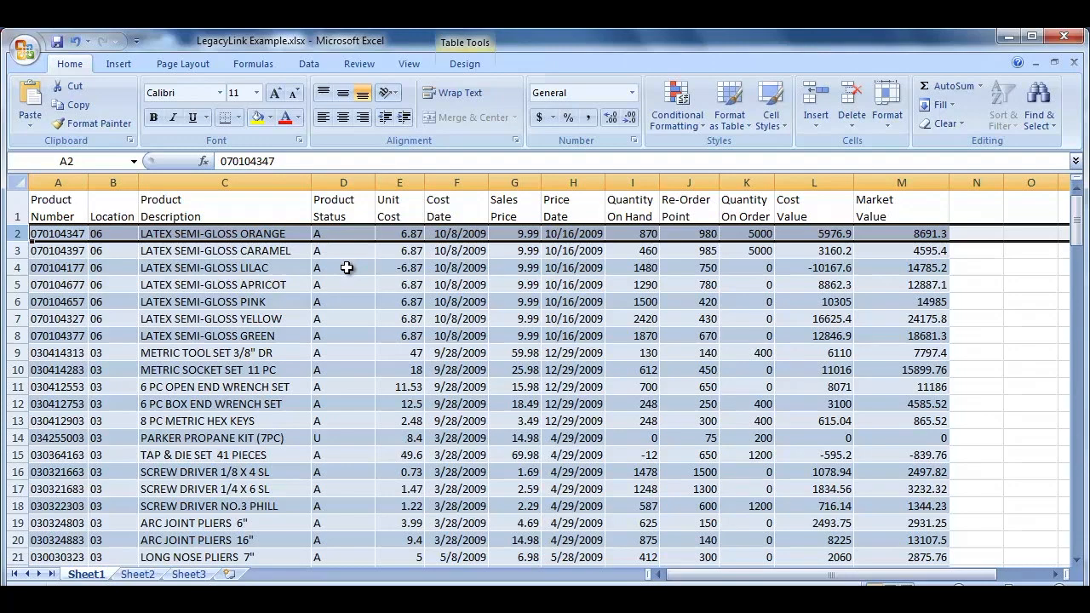
Set the LegacyLink query connection to refresh when opening the file and remove external data before saving, and refresh it
click(309, 66)
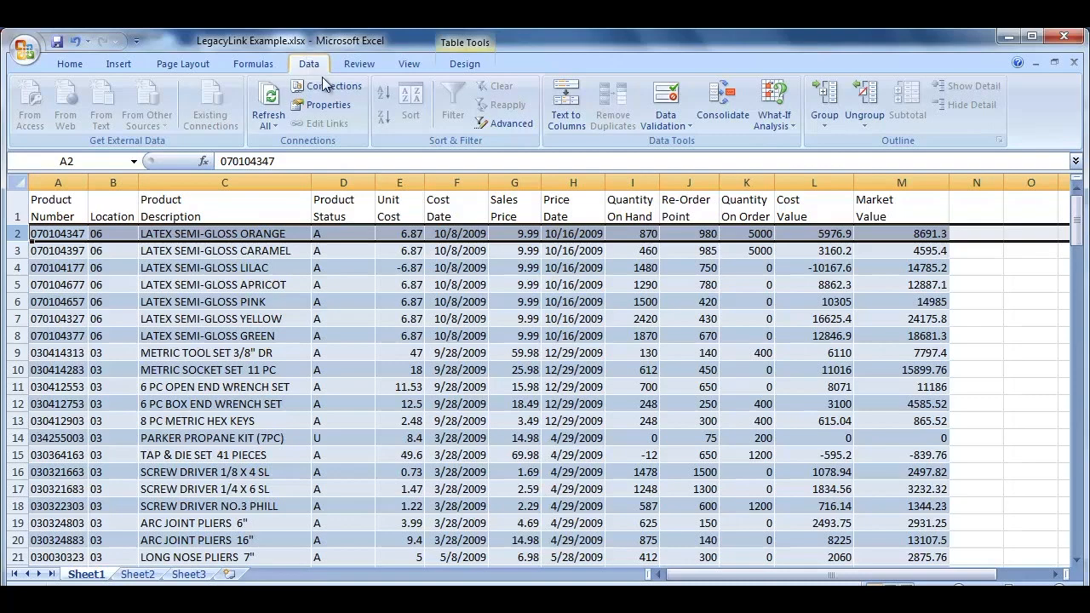
click(327, 86)
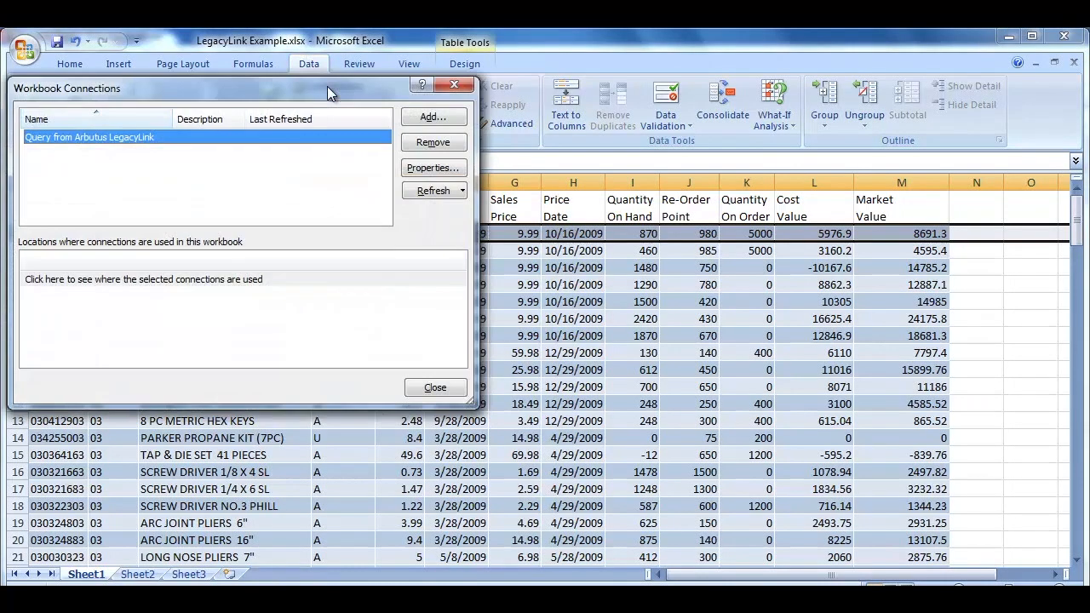
click(445, 170)
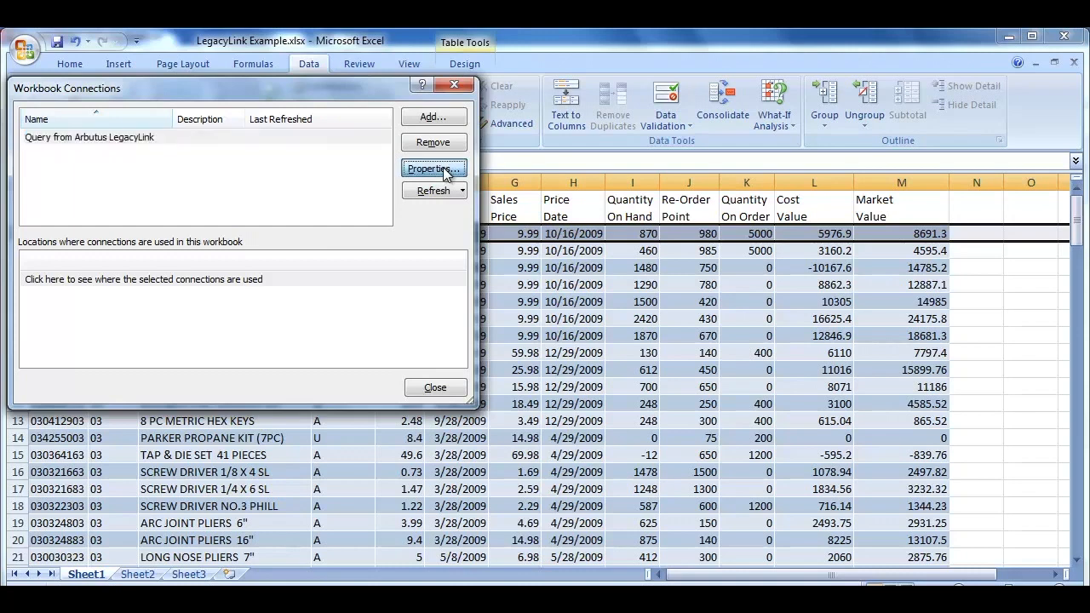
click(98, 219)
click(115, 236)
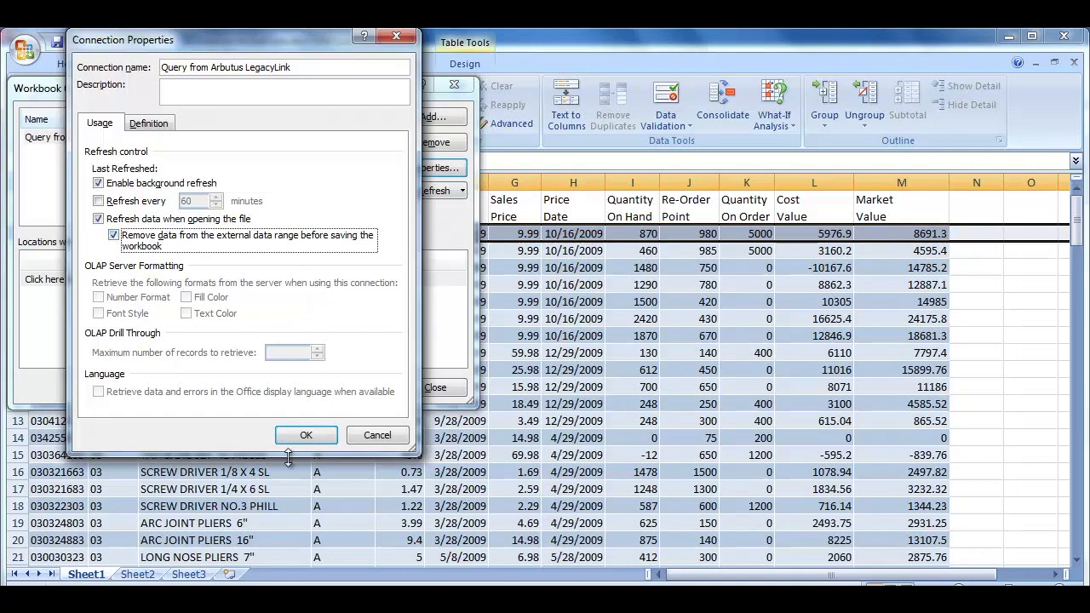
click(307, 436)
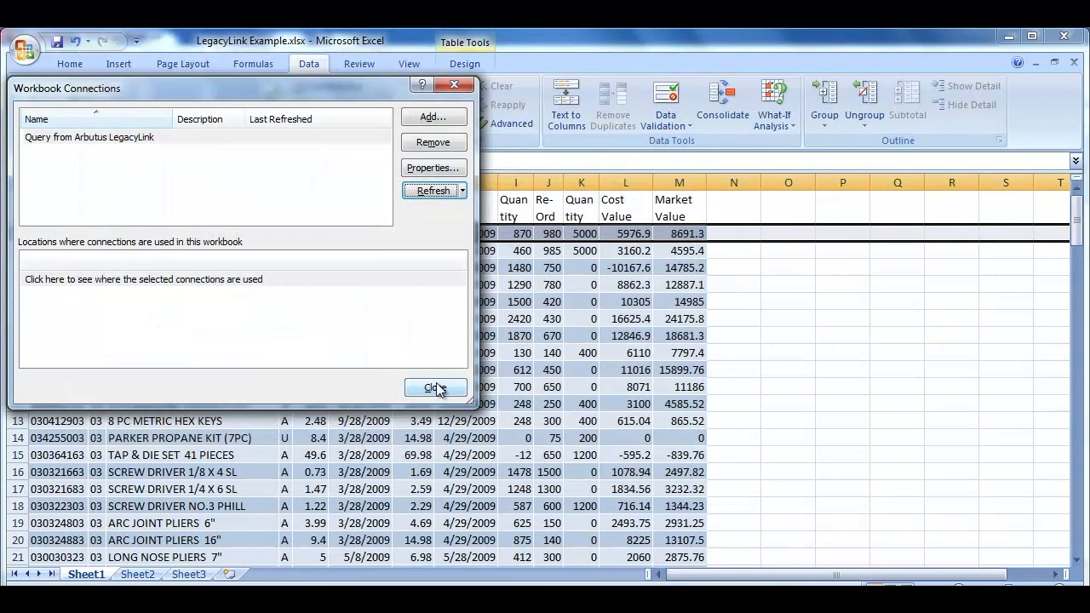
click(434, 388)
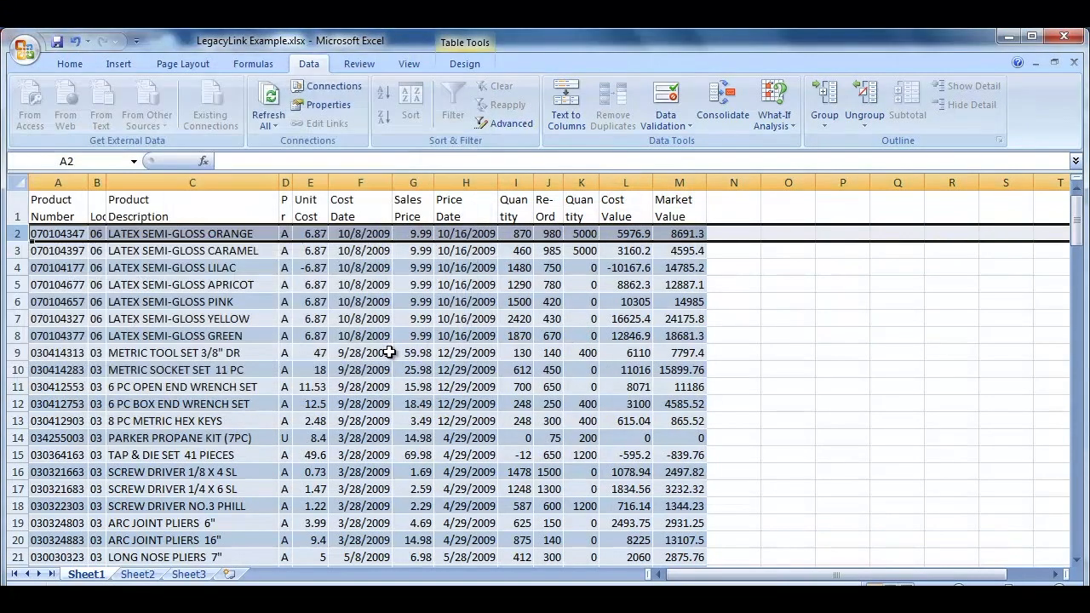
Widen the Location, Product Status, Quantity On Hand, Re-Order Point and Quantity On Order columns to fit their headings
double_click(106, 182)
drag(325, 183, 364, 186)
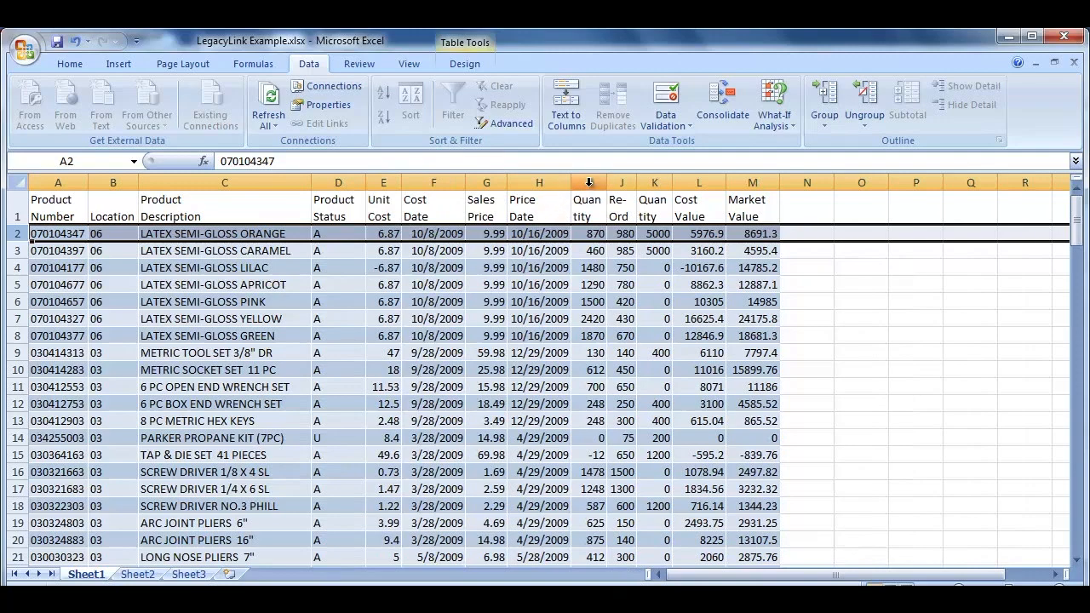
click(588, 183)
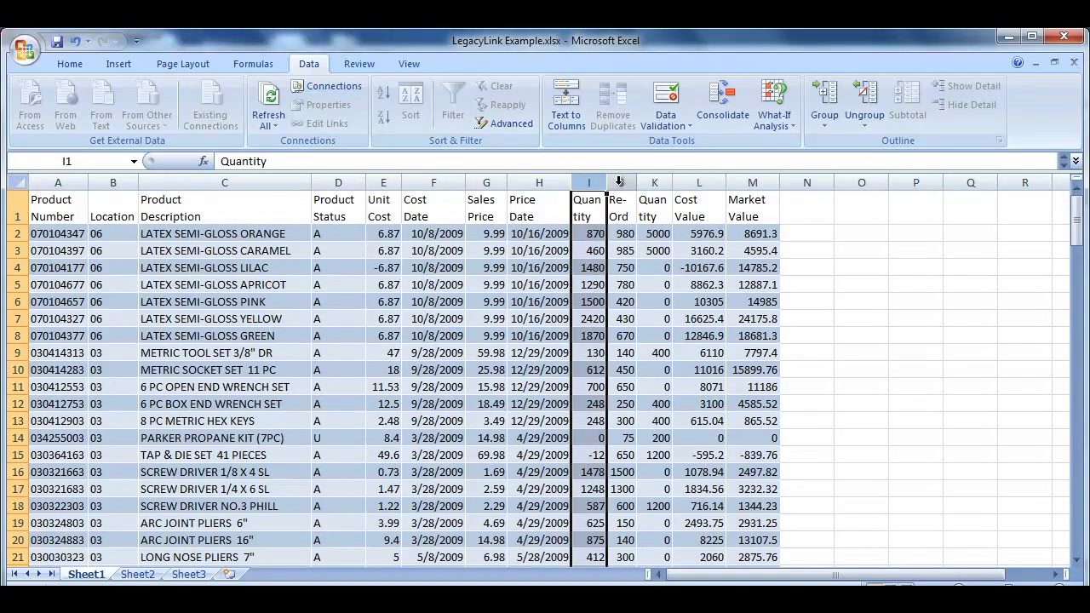
double_click(637, 182)
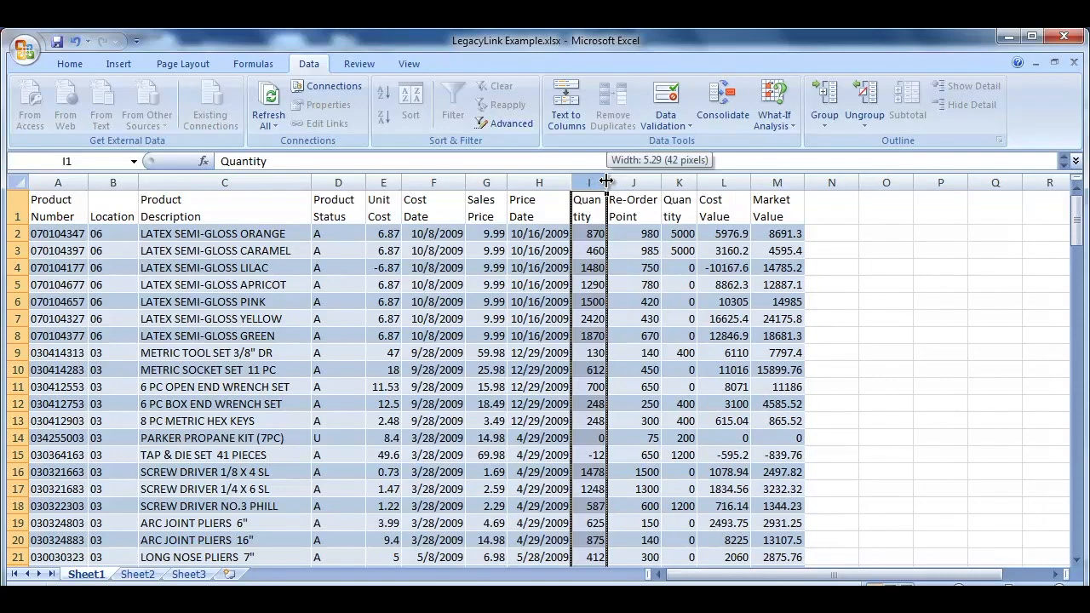
double_click(605, 182)
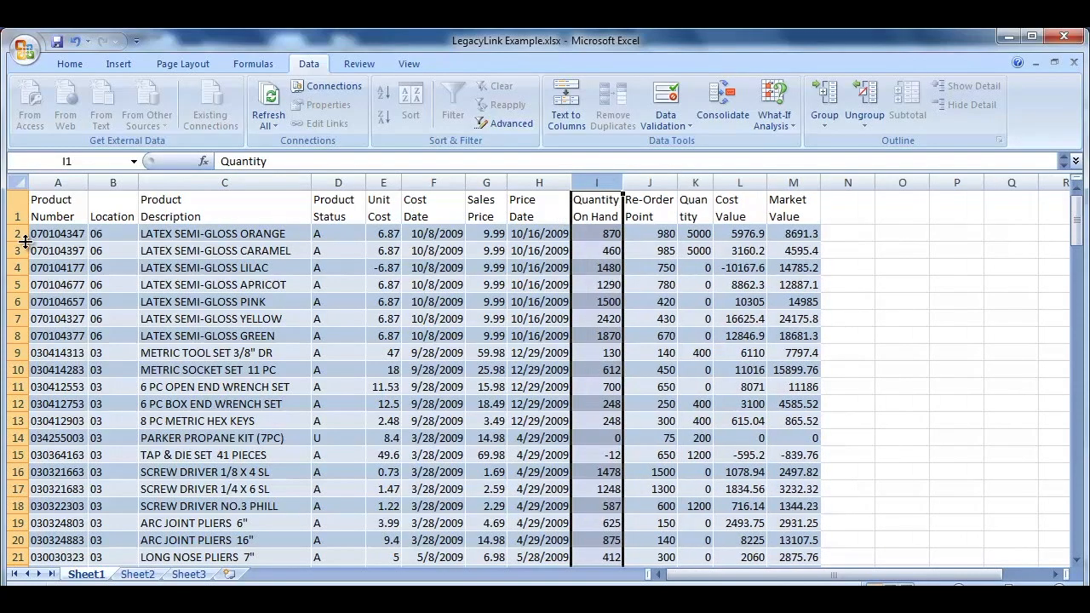
click(49, 219)
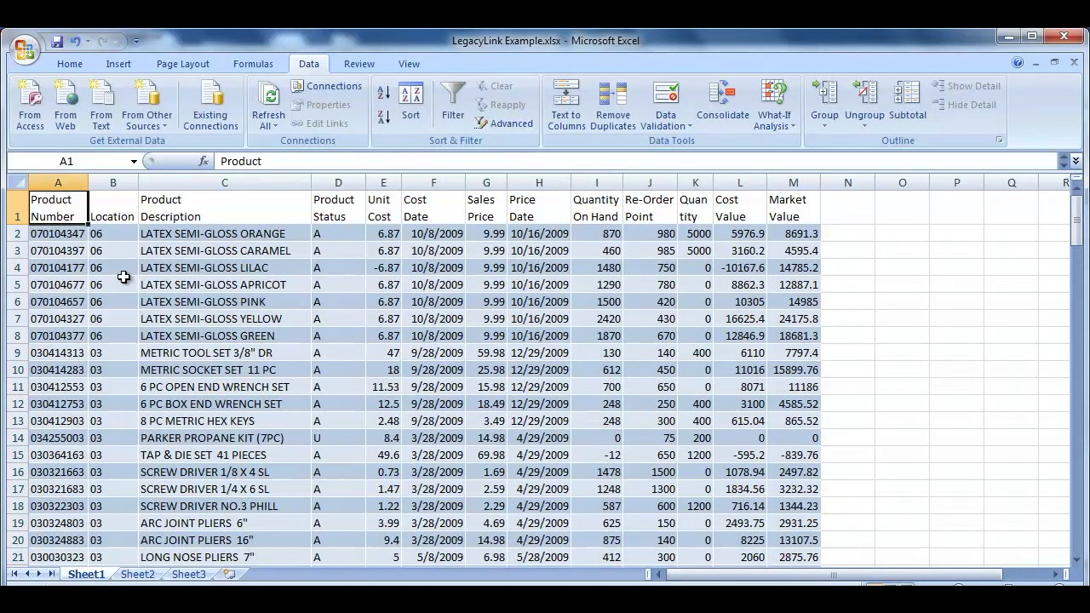
double_click(713, 183)
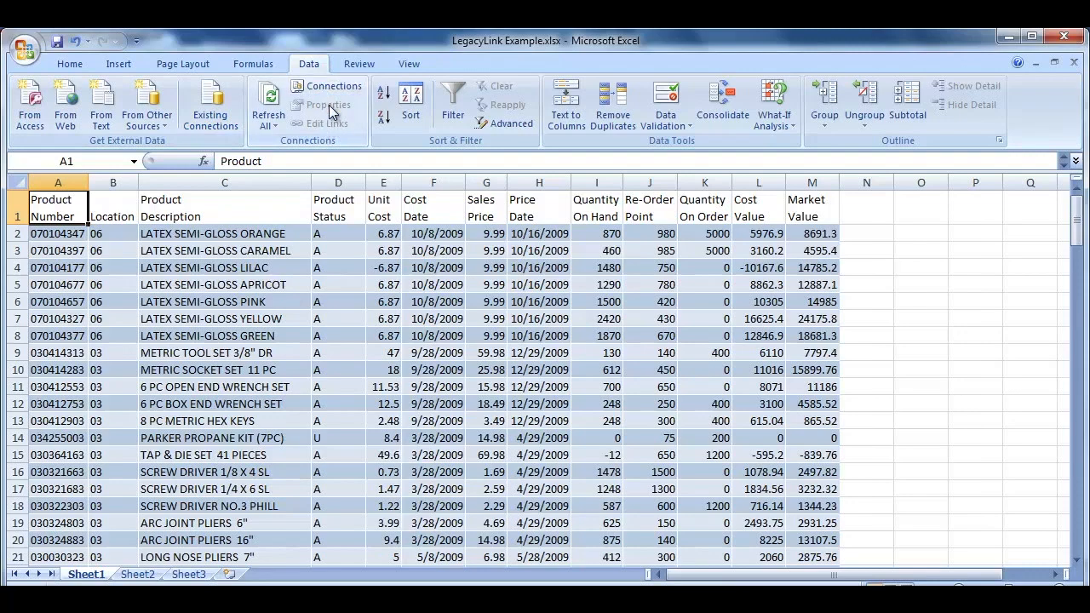
Turn off column width adjustment for the external data, make refreshes overwrite existing cells and clear unused ones, and save the workbook
click(195, 252)
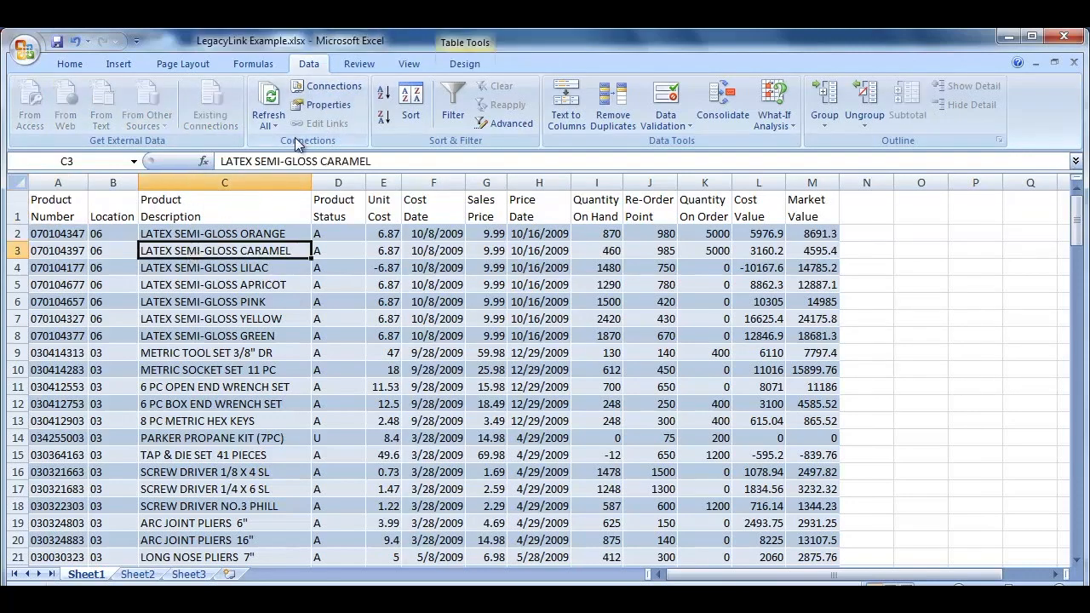
click(315, 107)
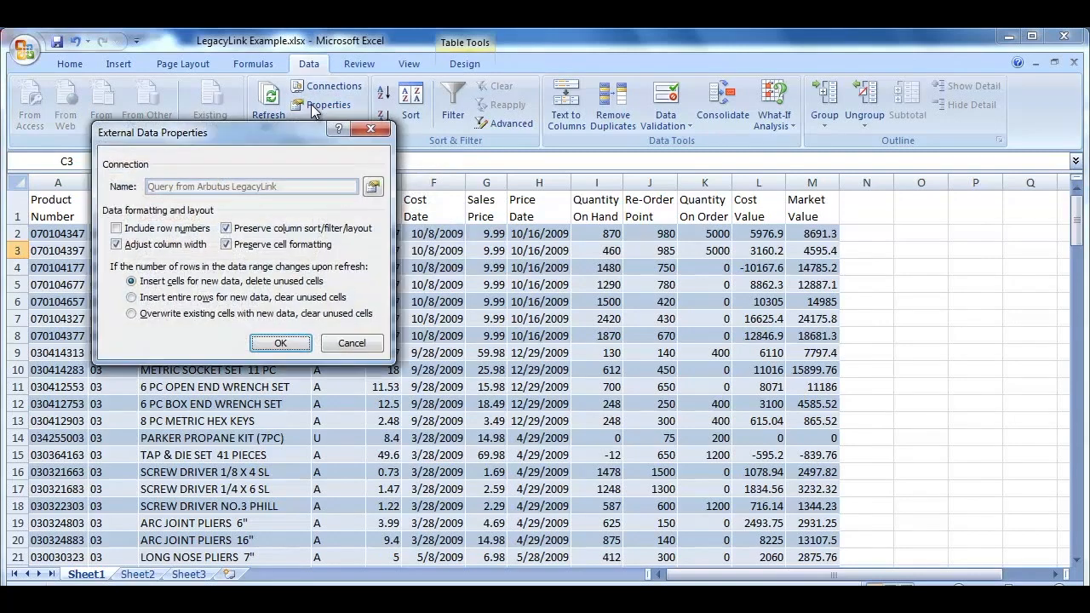
click(116, 244)
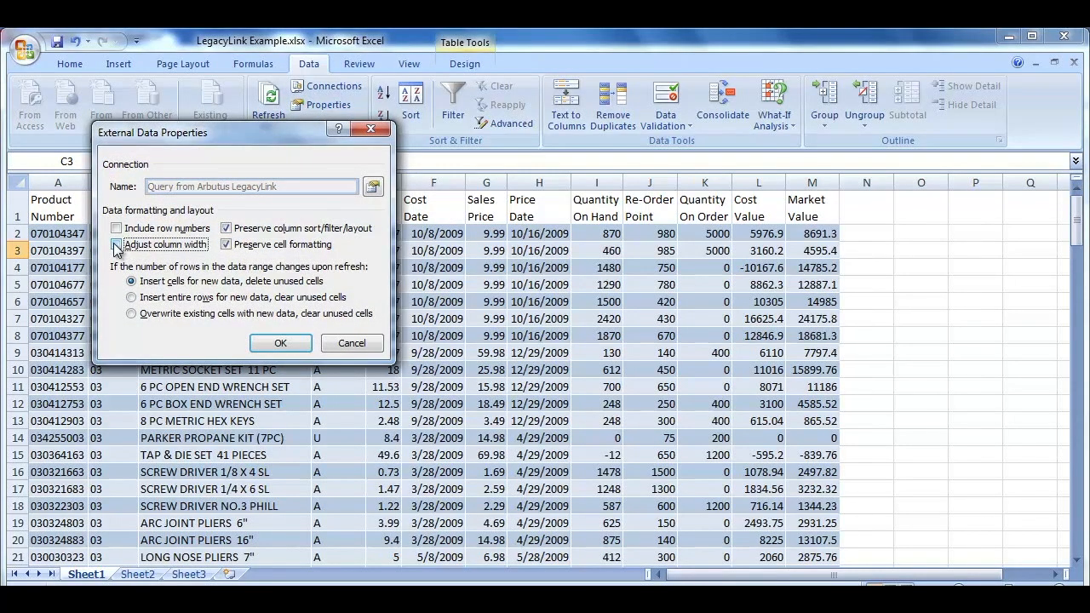
click(133, 314)
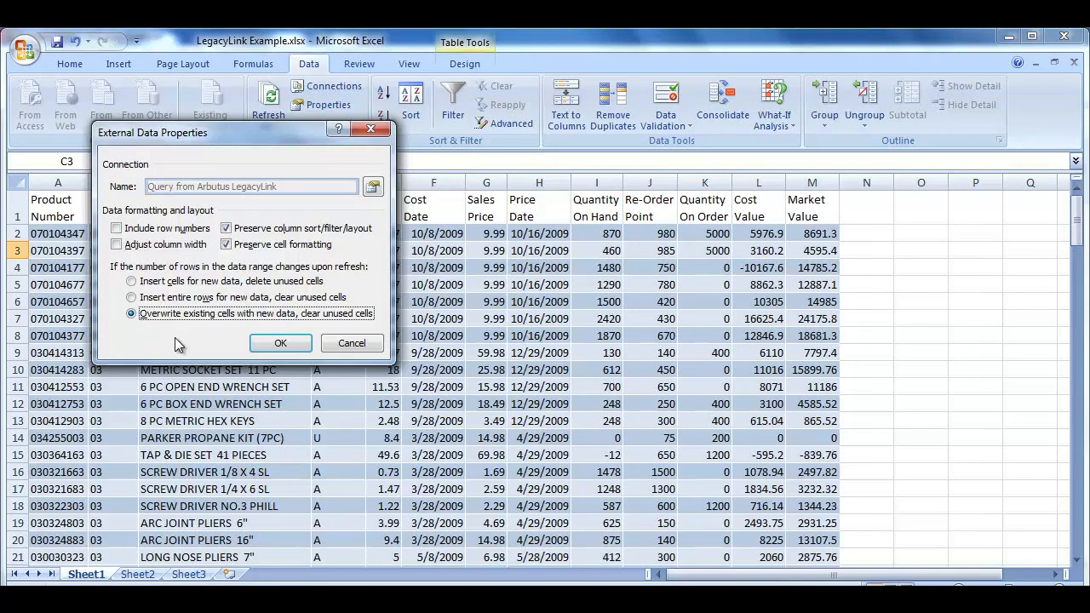
click(281, 343)
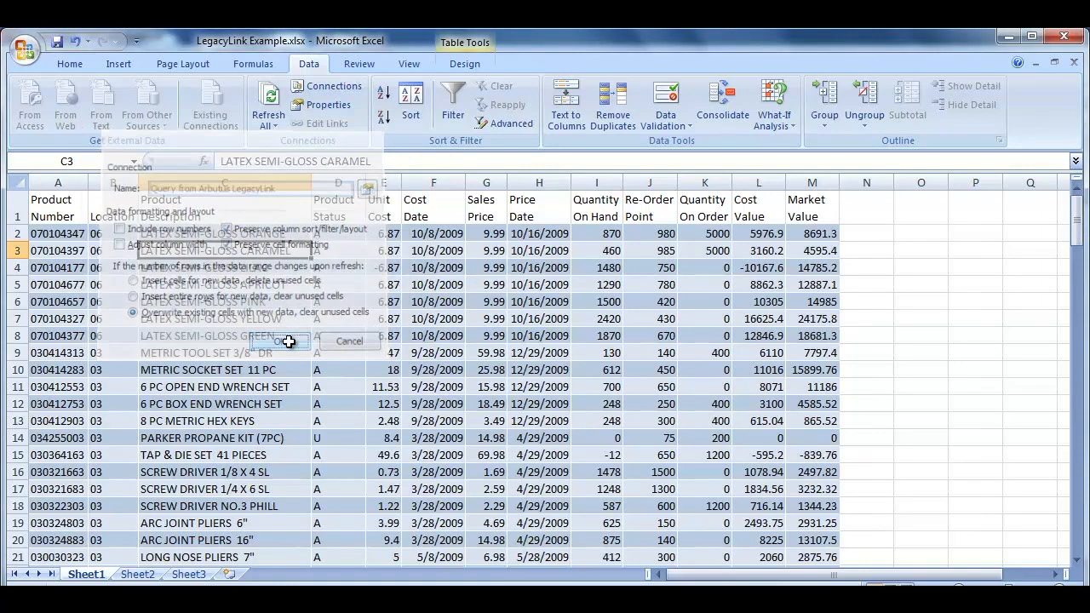
click(55, 41)
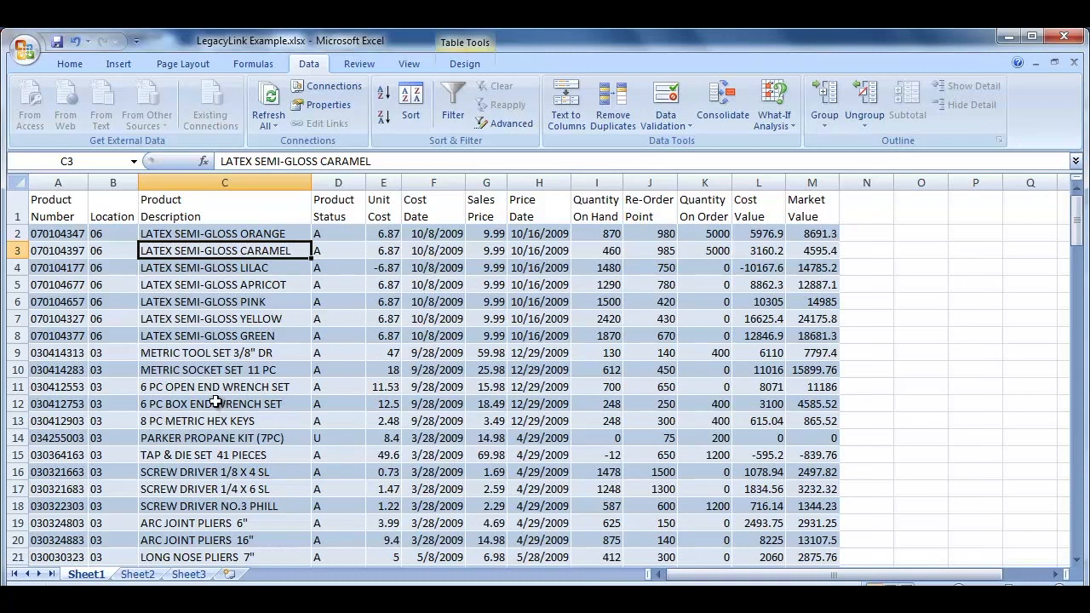
Close the LegacyLink Example workbook, switch to Arbutus Analyzer and open the backup_current_inventory table
click(1065, 39)
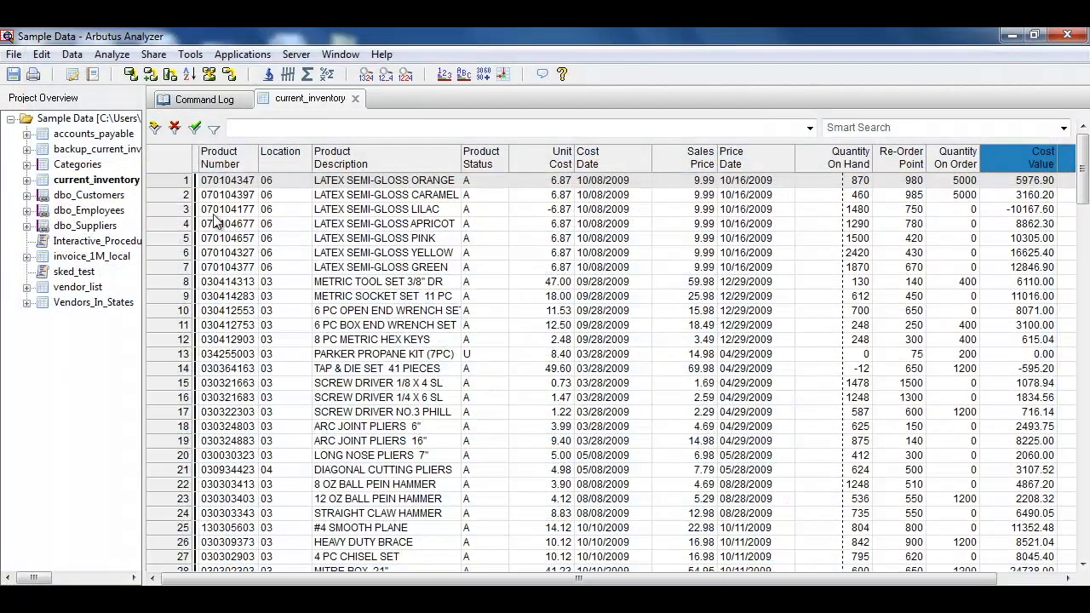
double_click(107, 150)
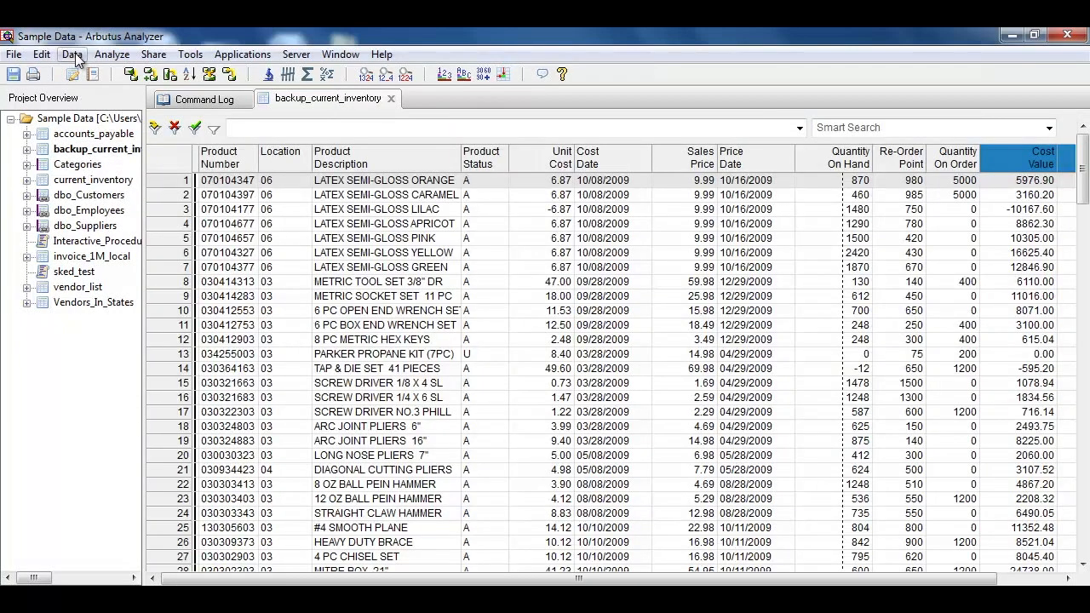
Set up an Extract of the entire records from backup_current_inventory with current_inventory as the output table
click(72, 54)
click(98, 132)
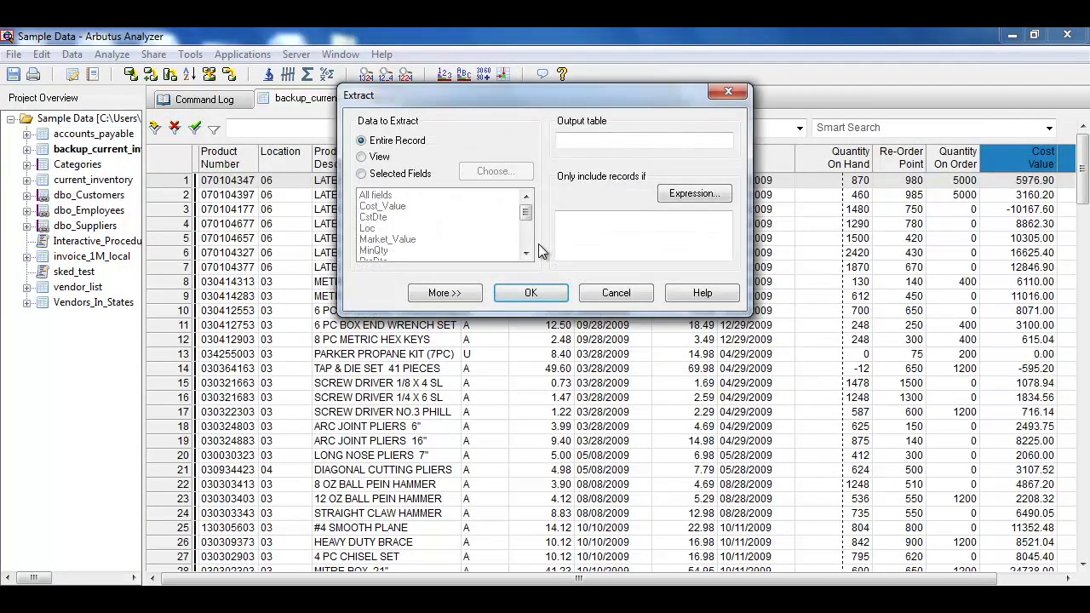
click(584, 139)
text(current_inventory)
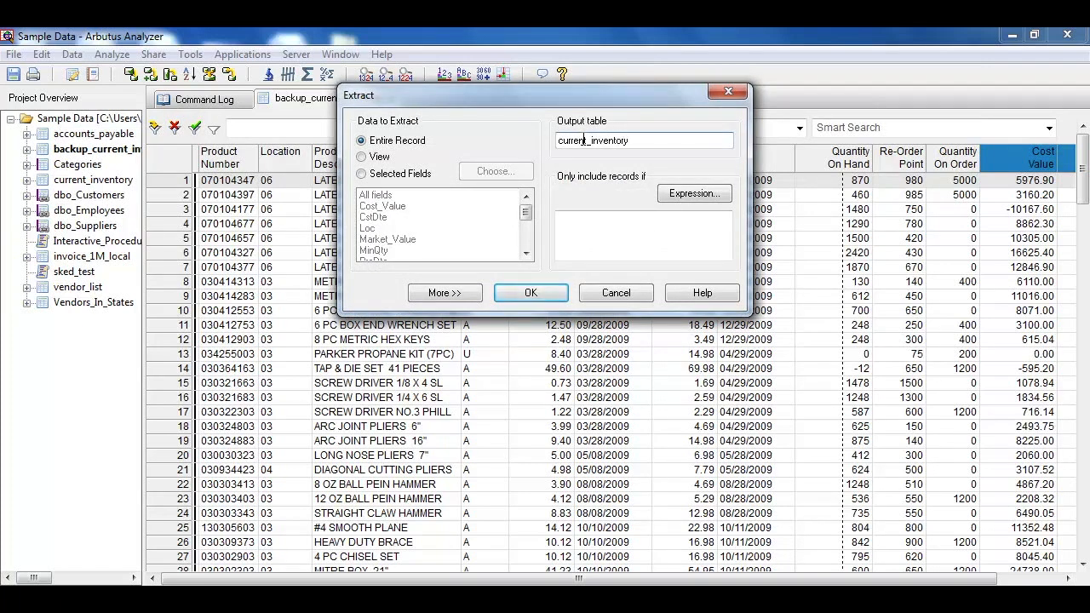
Limit the extract to the first 10 records, run it, and close the resulting current_inventory table
click(464, 294)
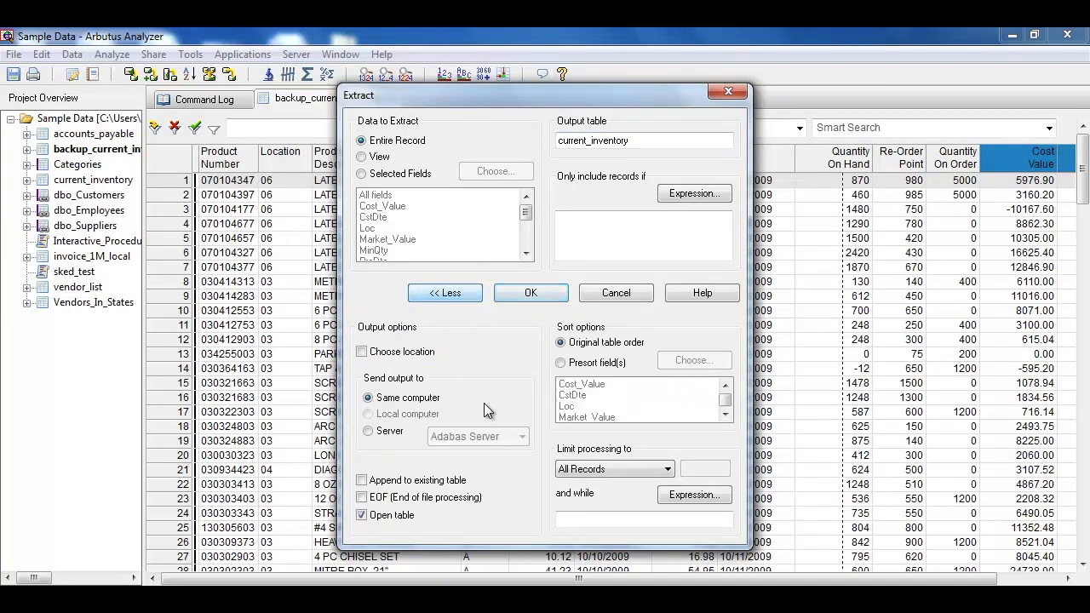
click(600, 469)
click(588, 490)
click(686, 469)
text(10)
click(555, 295)
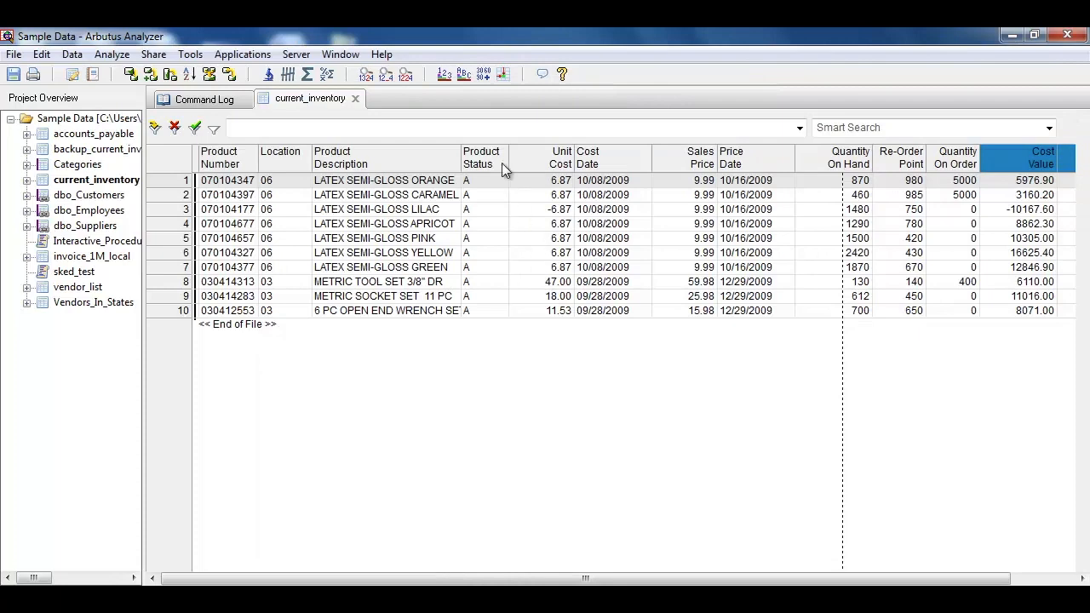
click(356, 99)
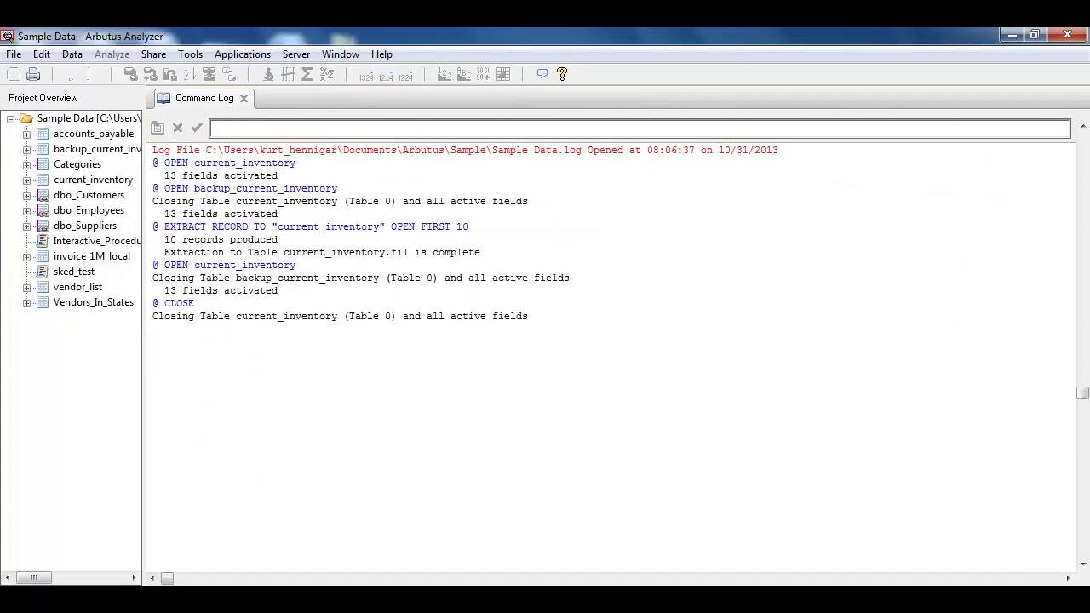
Switch to Windows Explorer and open LegacyLink Example.xlsx from the C:\temp\videos folder
key(super+e)
click(102, 378)
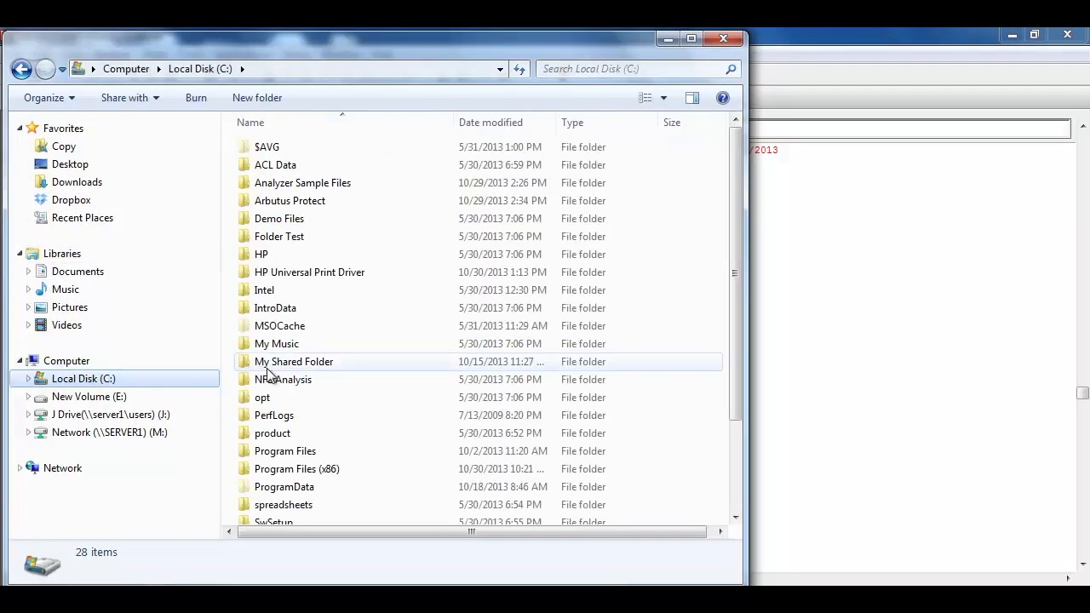
click(306, 470)
key(t)
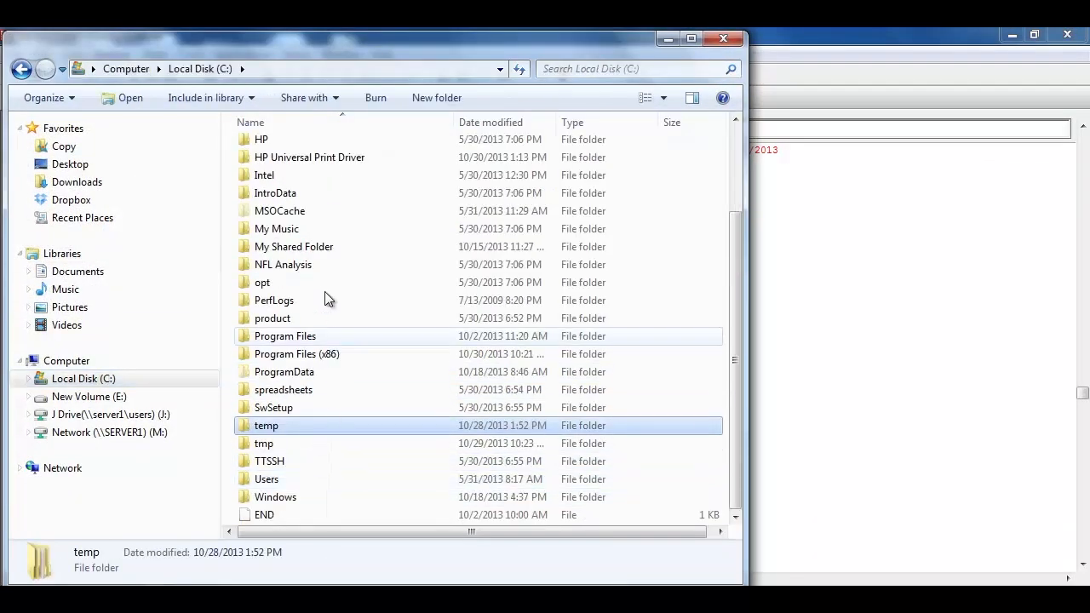
double_click(271, 428)
double_click(270, 147)
key(c)
key(c)
key(l)
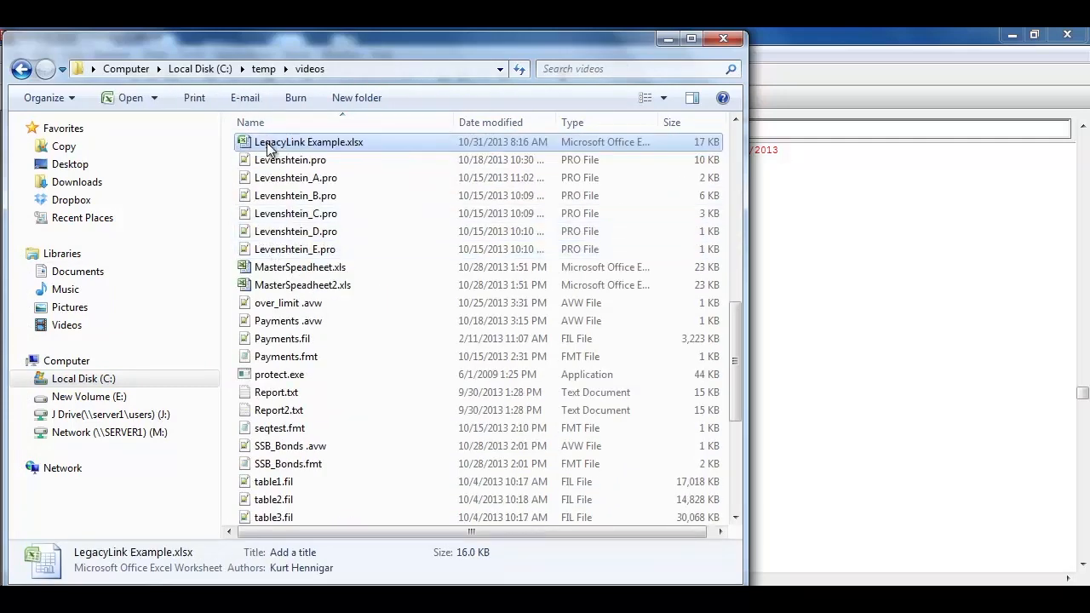
key(Return)
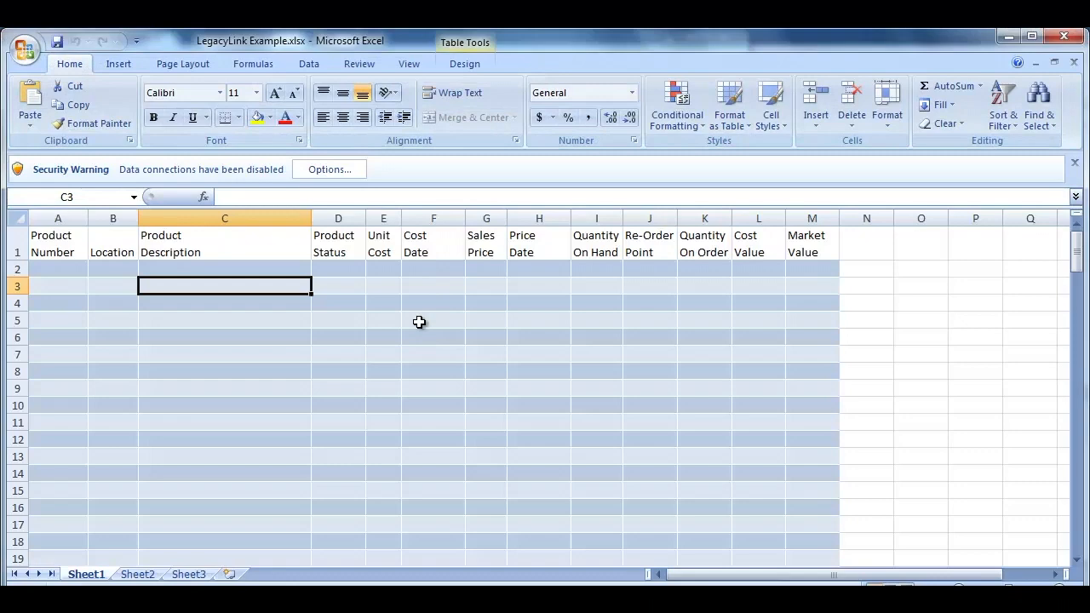
Enable the blocked data connection content for the LegacyLink Example workbook
click(330, 169)
click(414, 308)
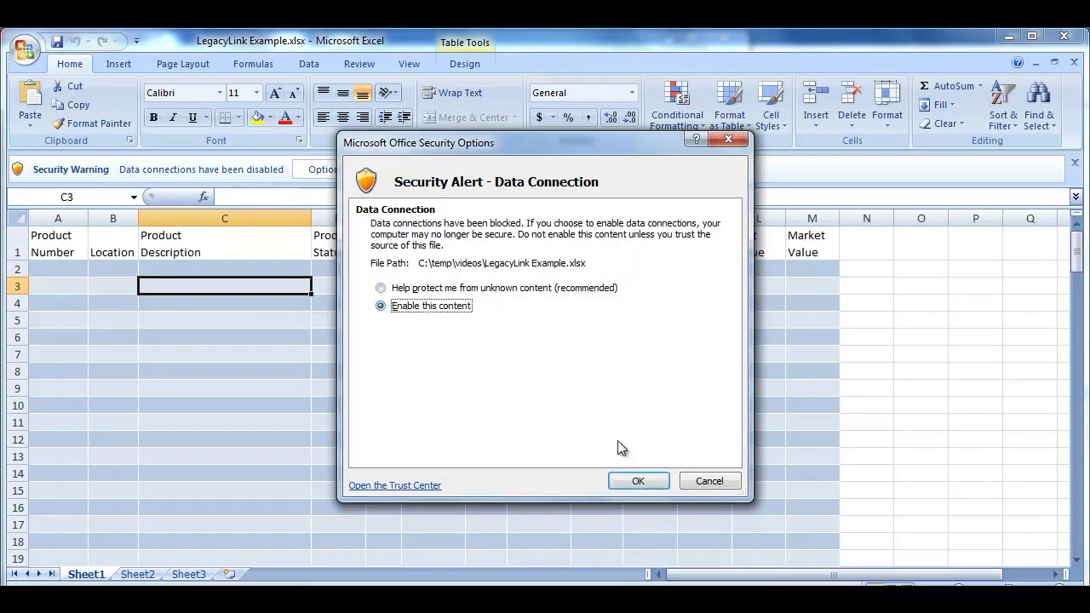
click(639, 481)
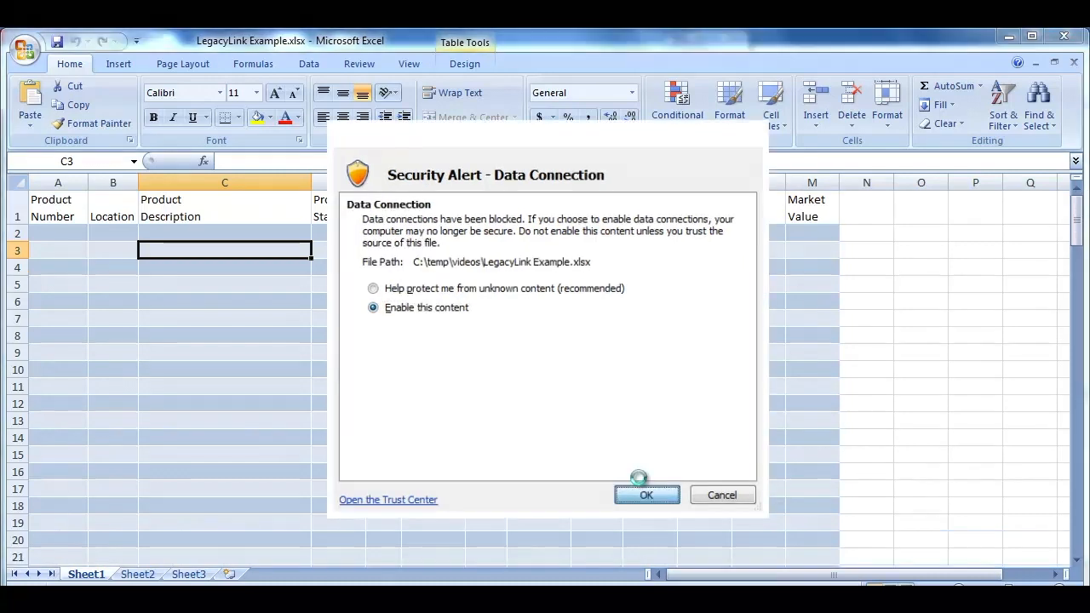